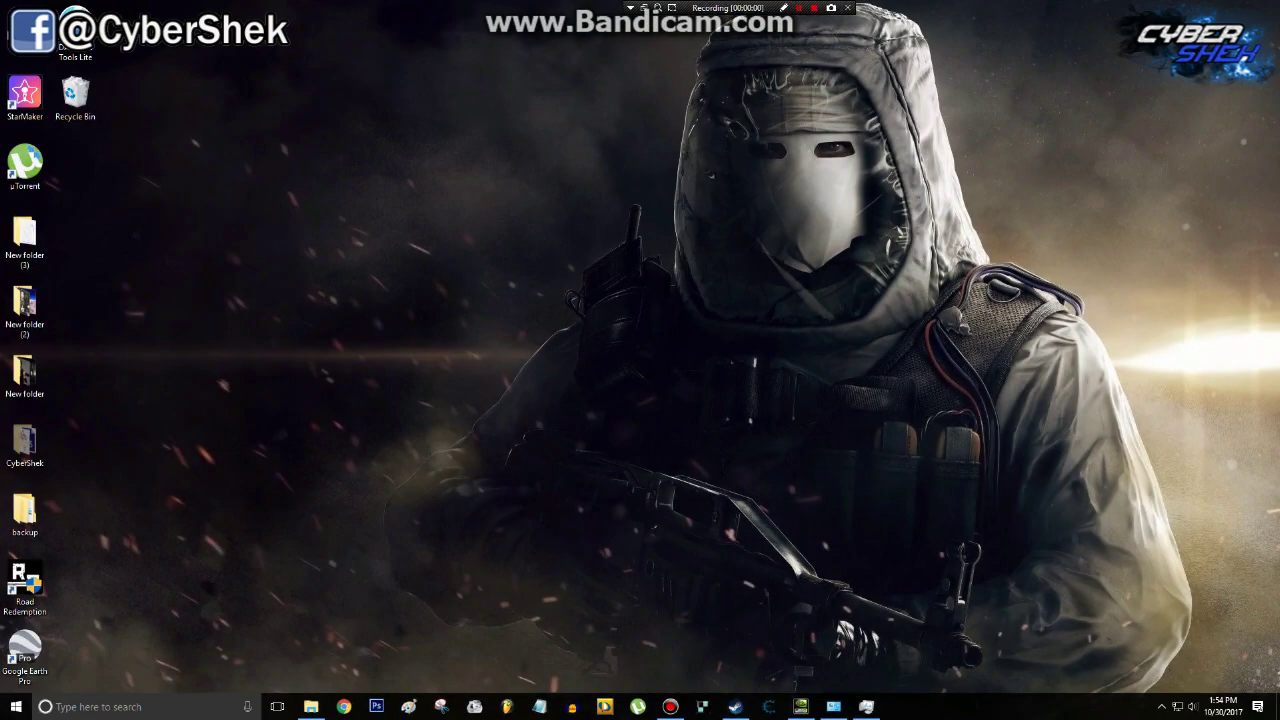
Refresh the desktop, then open NVIDIA Control Panel on its Manage 3D Settings page.
{"action": "right_click", "coordinate": [389, 166]}
{"action": "left_click", "coordinate": [425, 205]}
{"action": "right_click", "coordinate": [446, 165]}
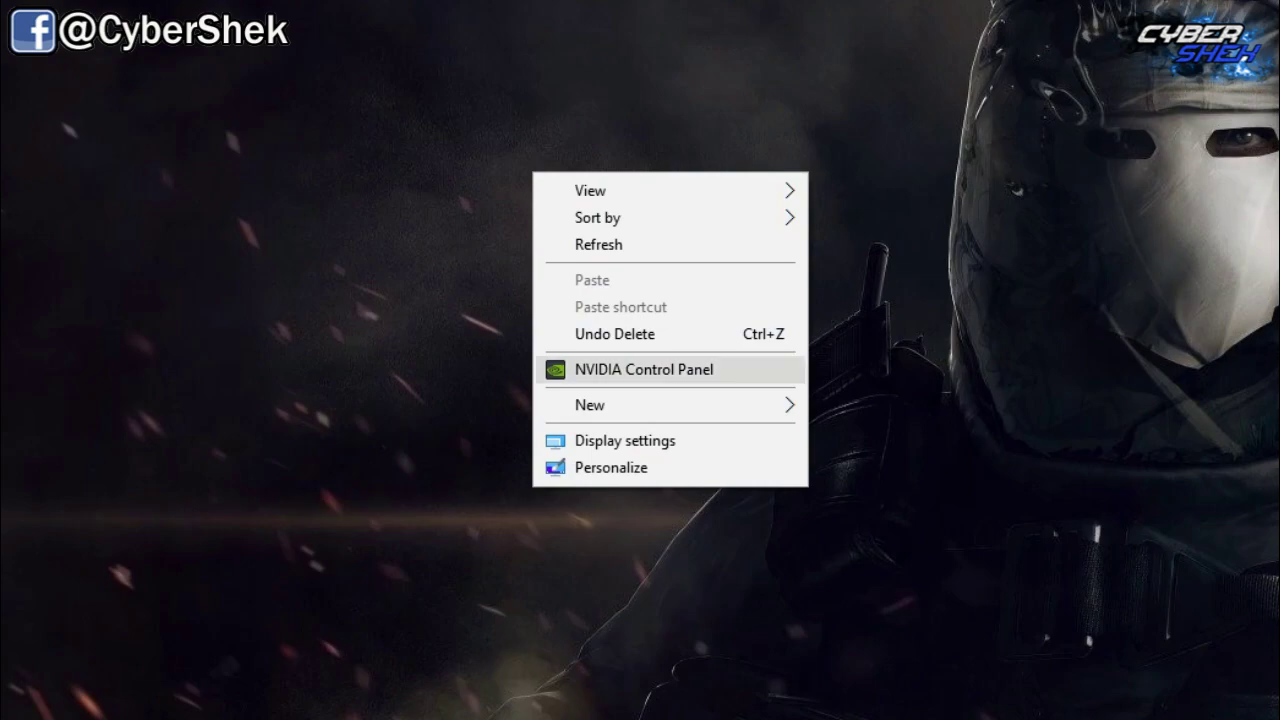
{"action": "left_click", "coordinate": [644, 369]}
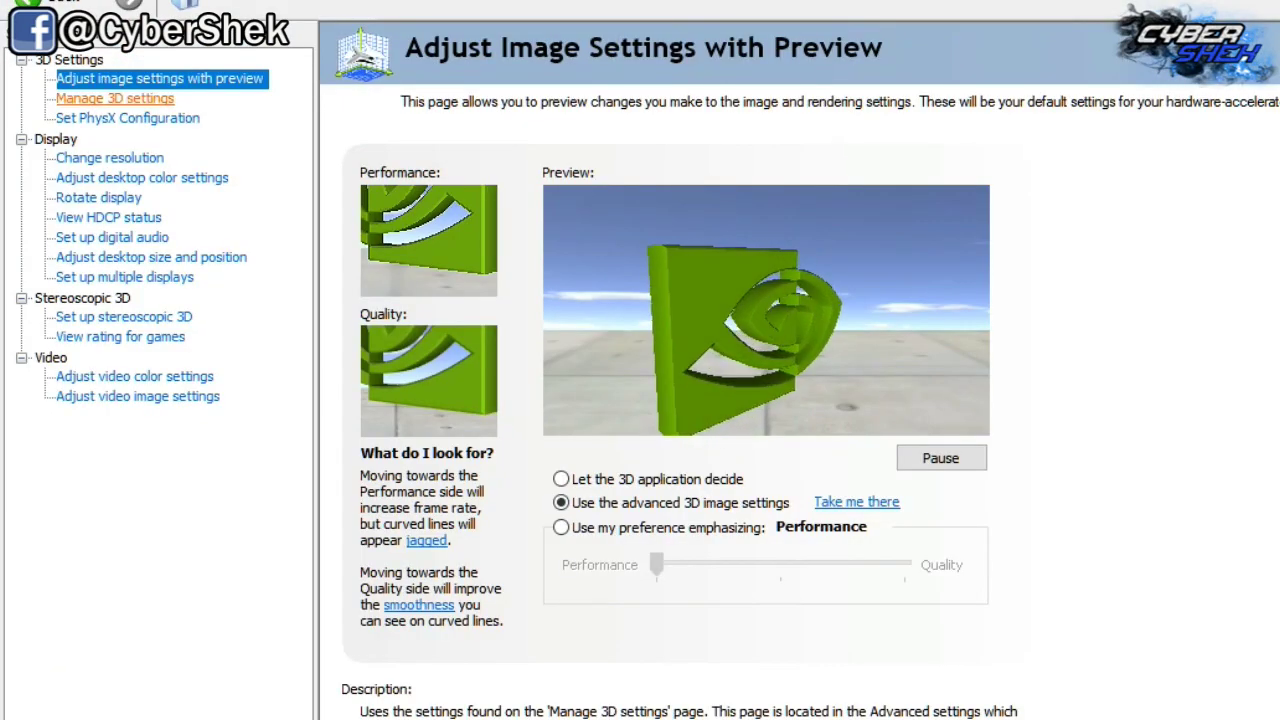
{"action": "left_click", "coordinate": [114, 98]}
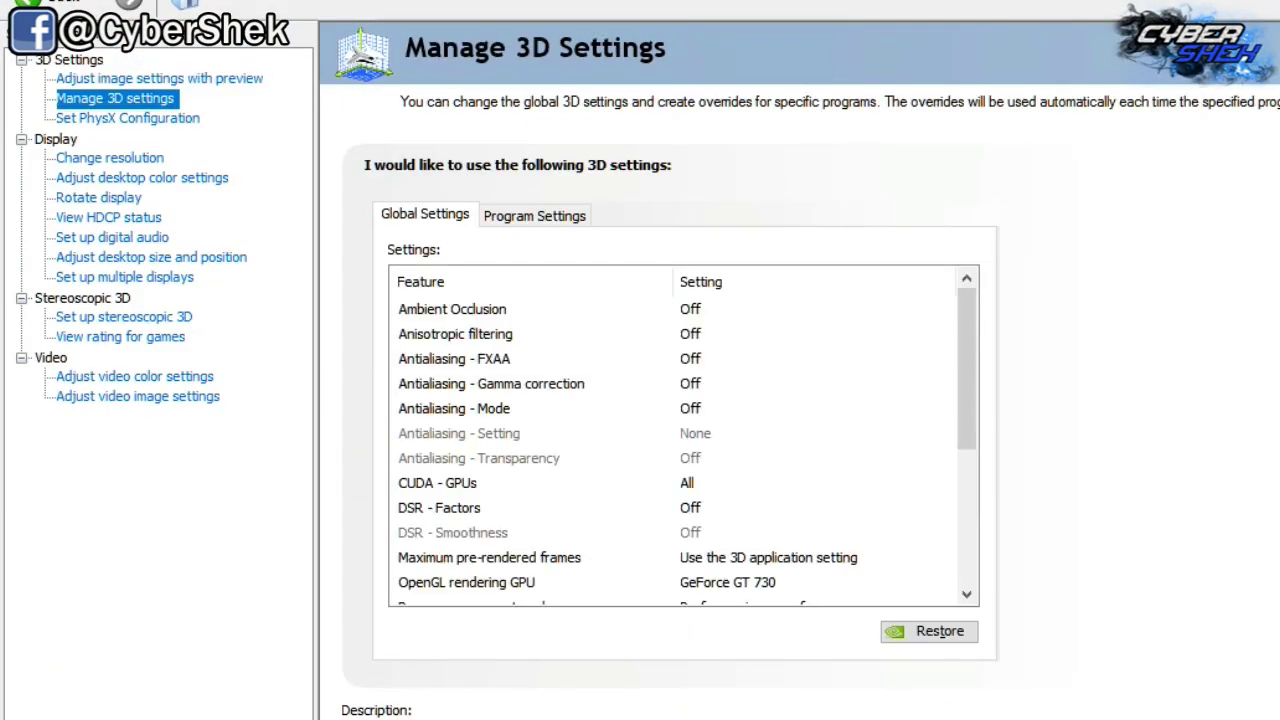
On the Program Settings tab, add WWE2K18_x64 to the customised programs list.
{"action": "left_click", "coordinate": [534, 215]}
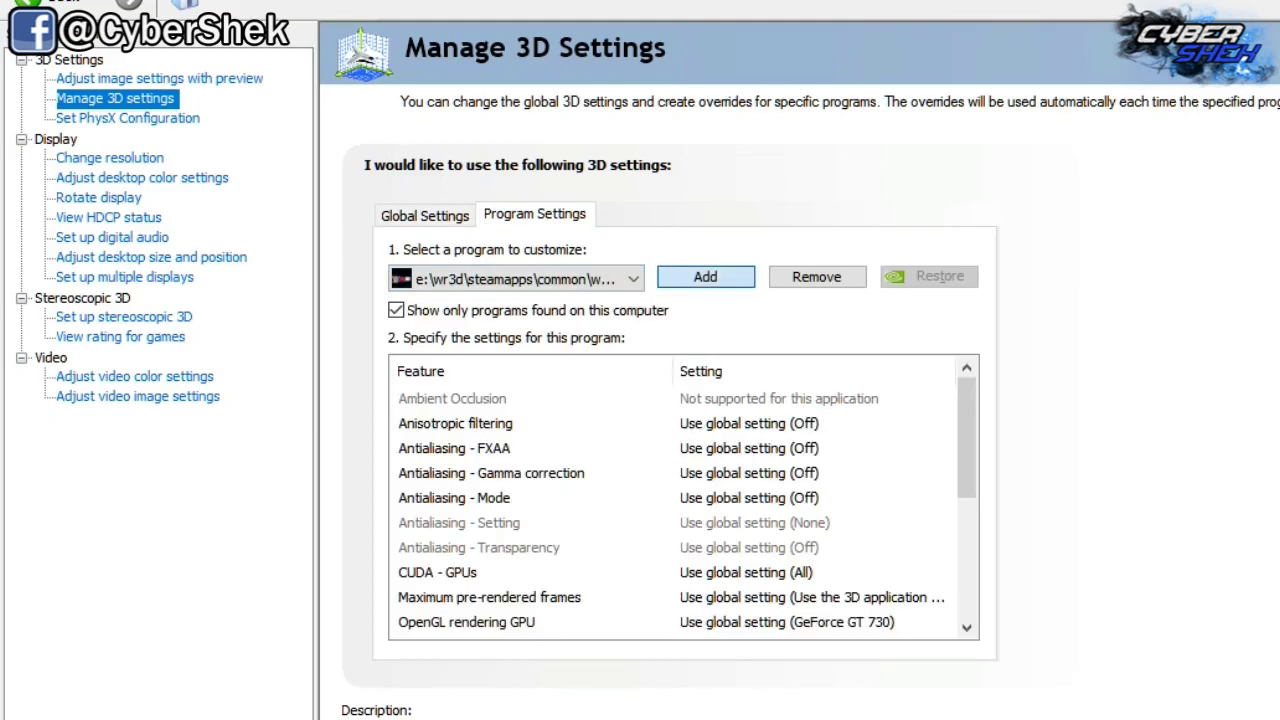
{"action": "left_click", "coordinate": [705, 277]}
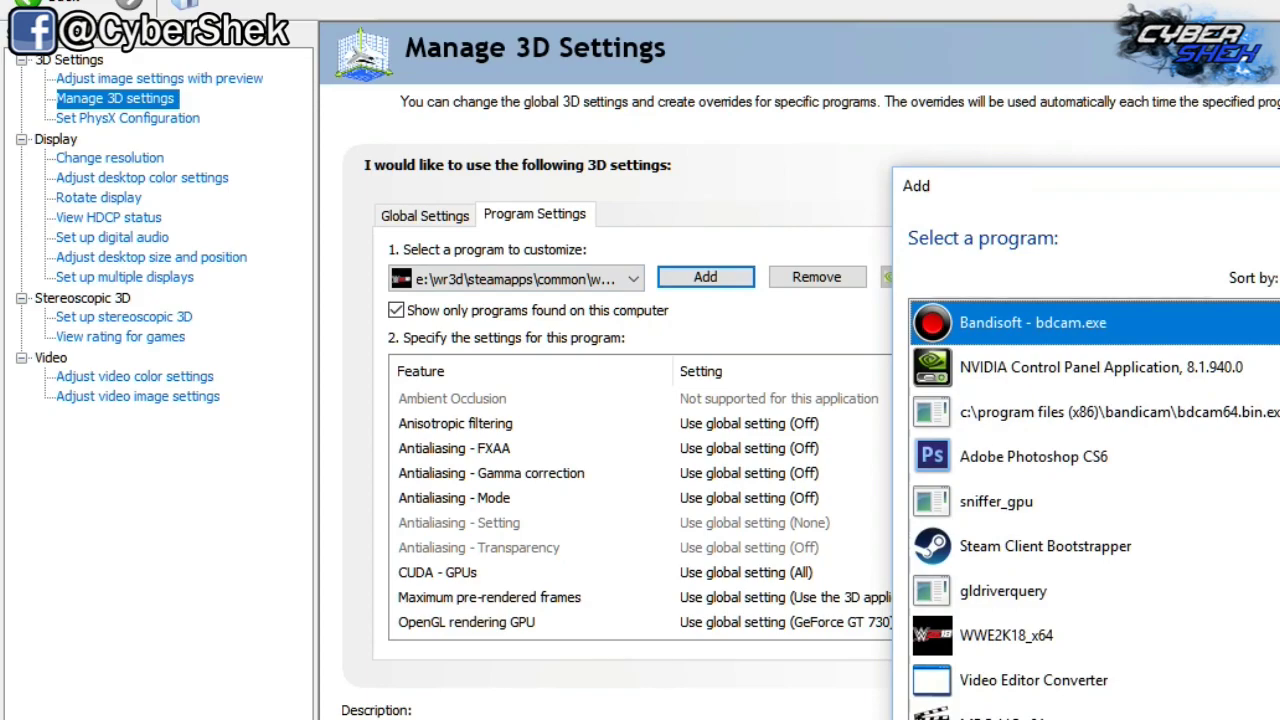
{"action": "left_click", "coordinate": [1050, 636]}
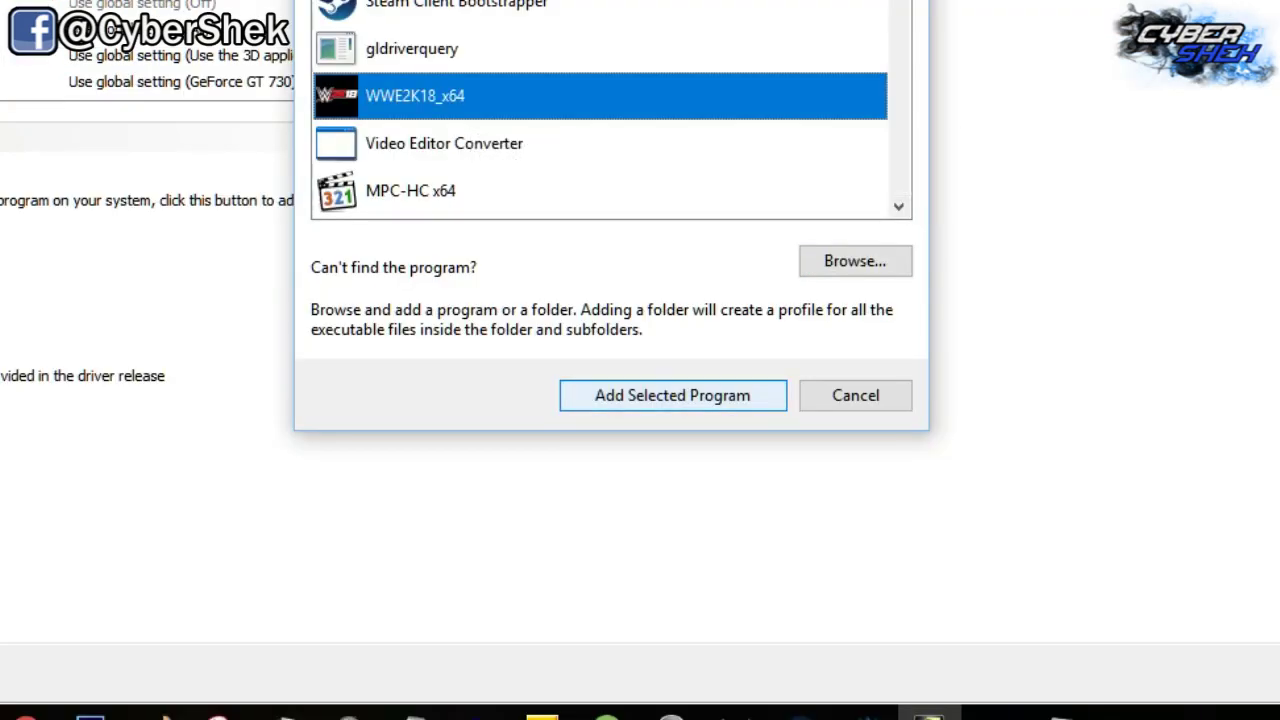
{"action": "left_click", "coordinate": [672, 395]}
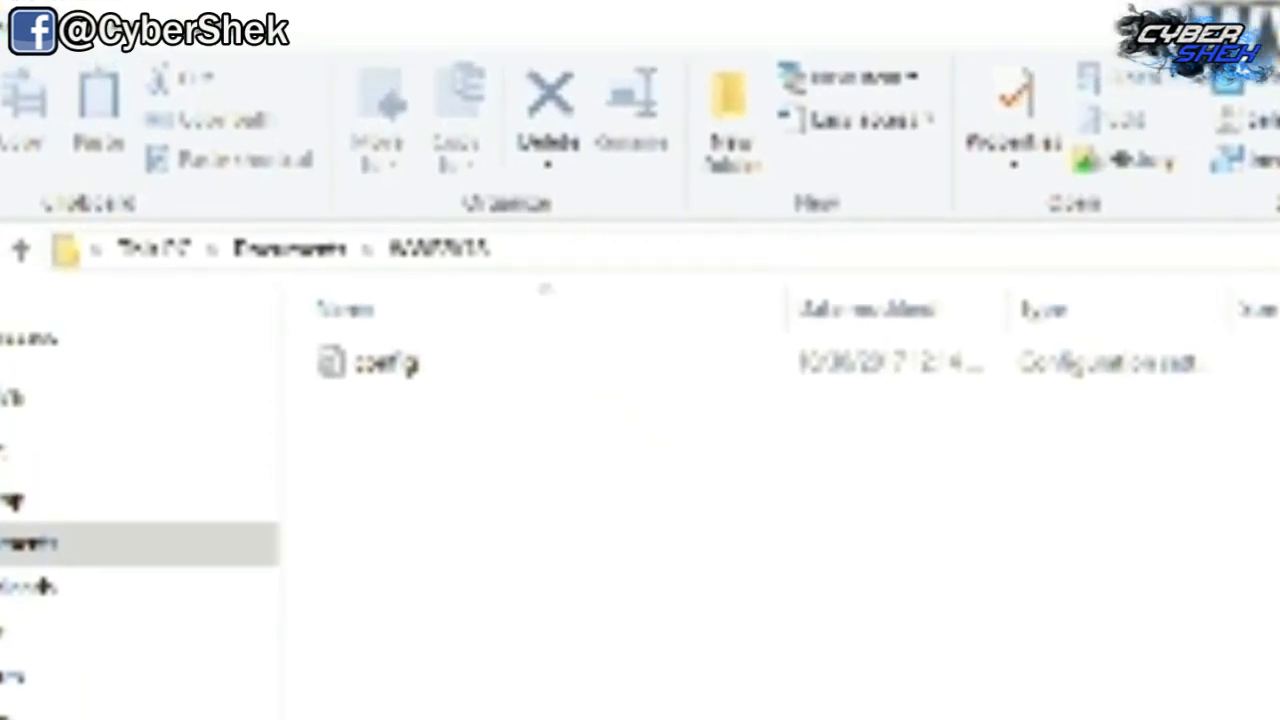
Edit config in Notepad: audience_tessellation to off, simple_lighting to on, then close and save.
{"action": "right_click", "coordinate": [405, 365]}
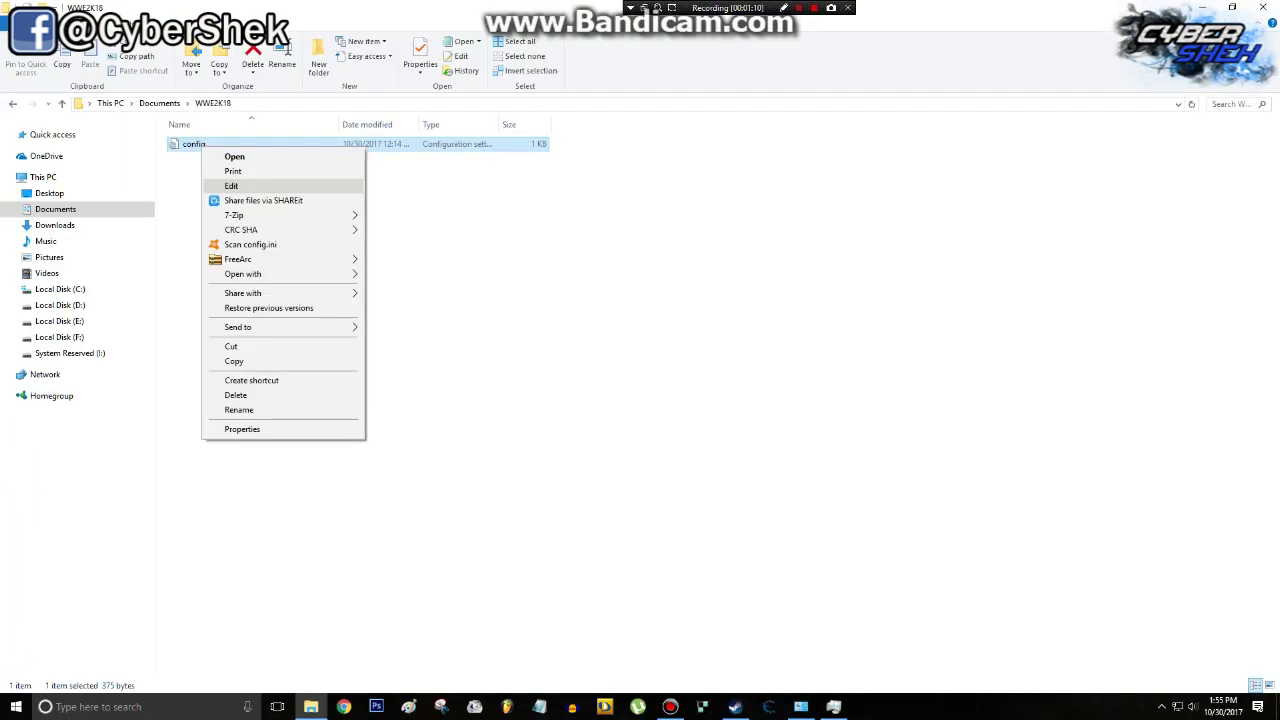
{"action": "left_click", "coordinate": [231, 186]}
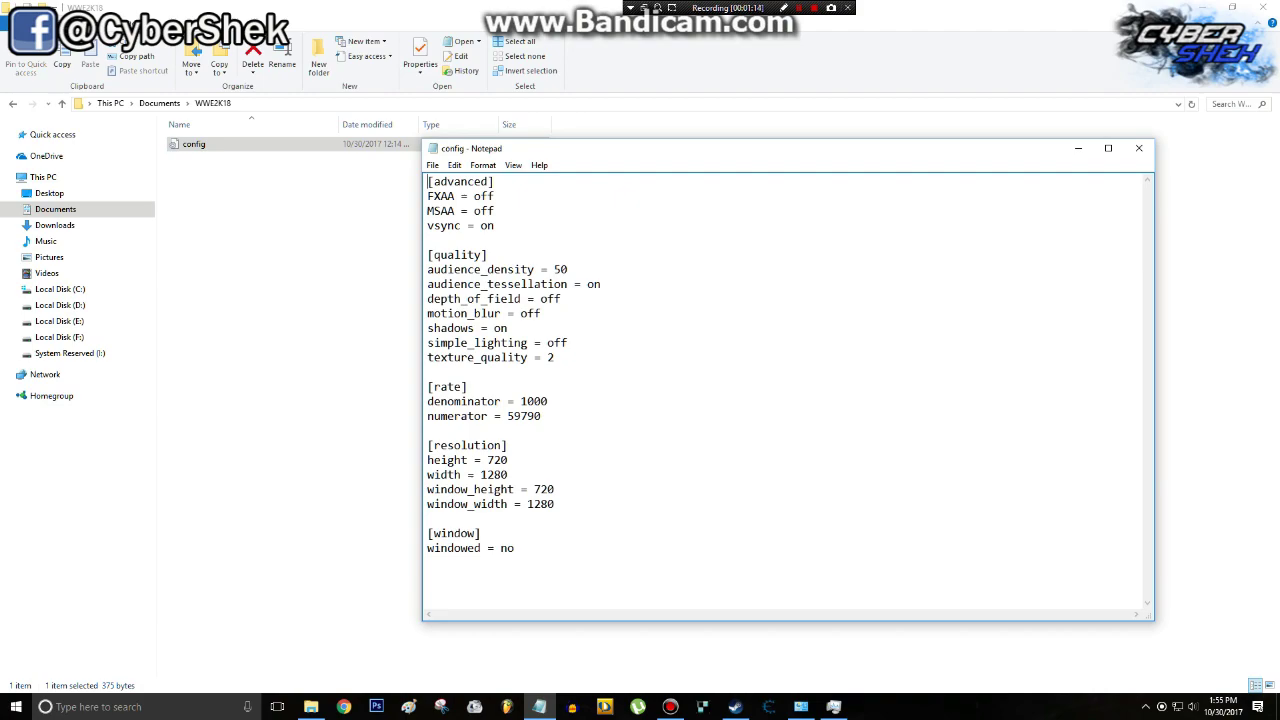
{"action": "key", "text": "shift+Left"}
{"action": "type", "text": "ff"}
{"action": "key", "text": "shift+Left"}
{"action": "key", "text": "shift+Left"}
{"action": "type", "text": "n"}
{"action": "left_click", "coordinate": [1138, 148]}
{"action": "left_click", "coordinate": [660, 359]}
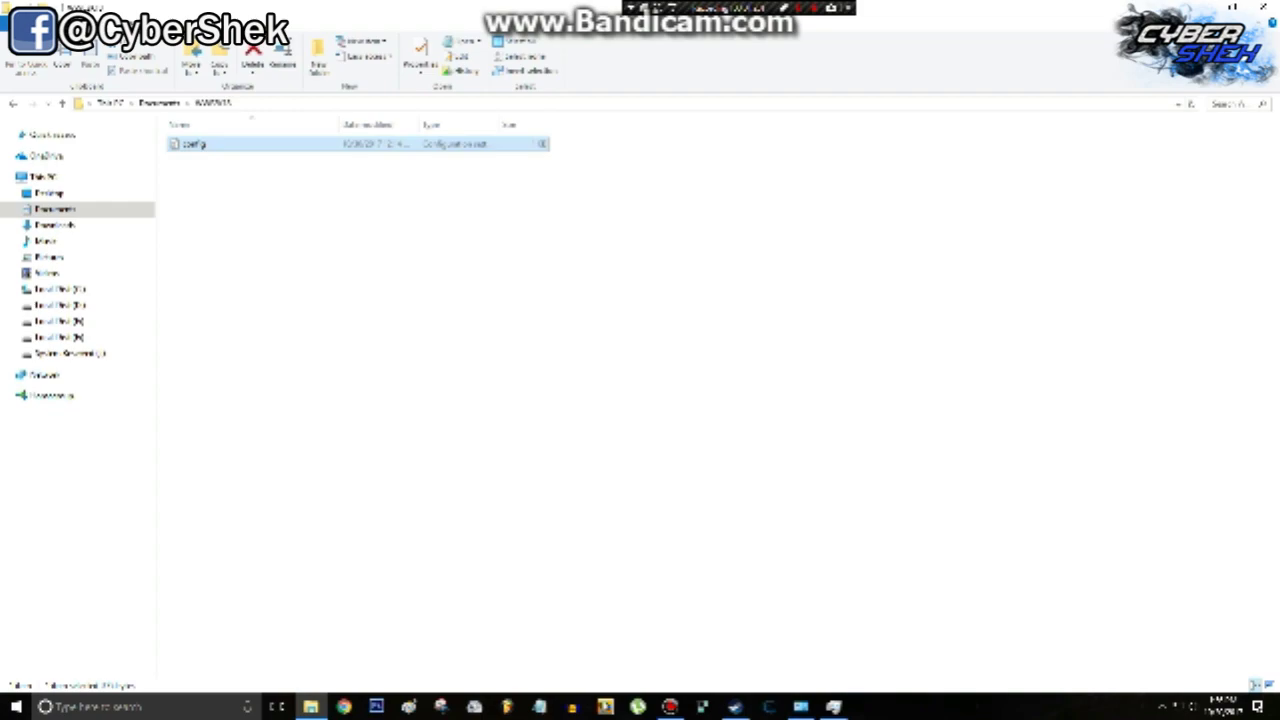
Set the Read-only attribute in the config file's Properties.
{"action": "right_click", "coordinate": [209, 144]}
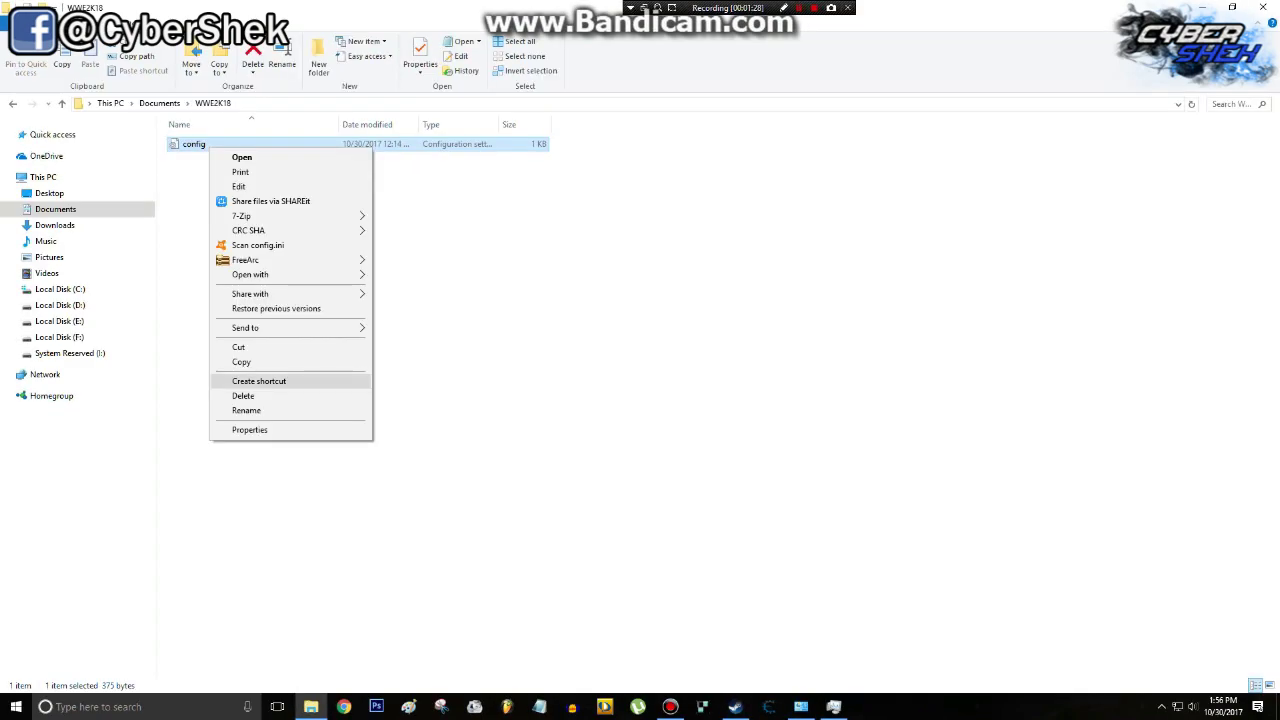
{"action": "left_click", "coordinate": [255, 430]}
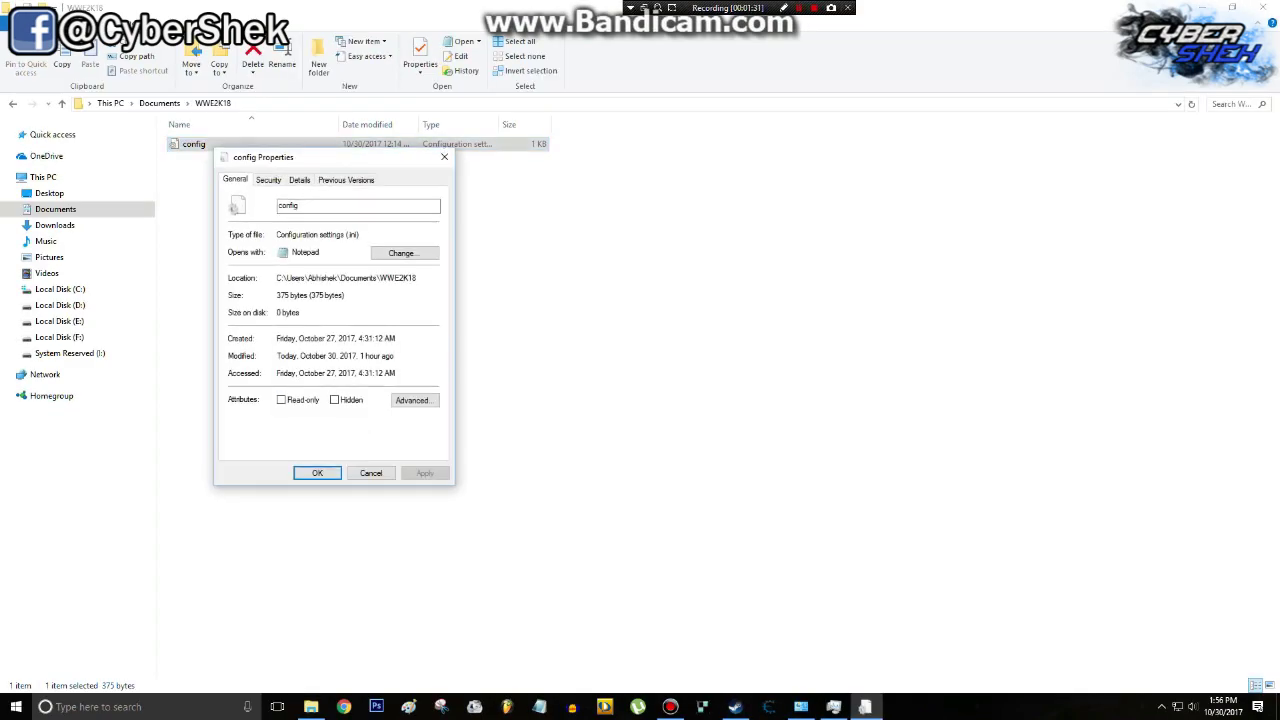
{"action": "key", "text": "alt+r"}
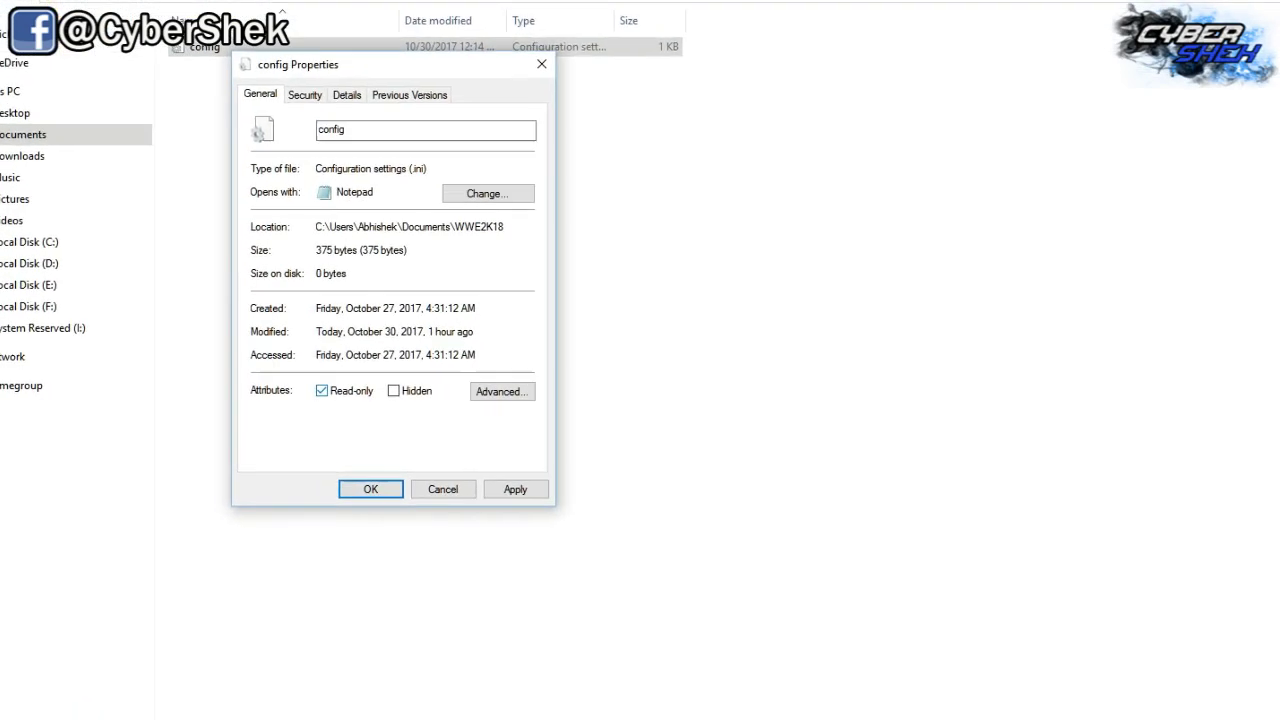
{"action": "key", "text": "alt+r"}
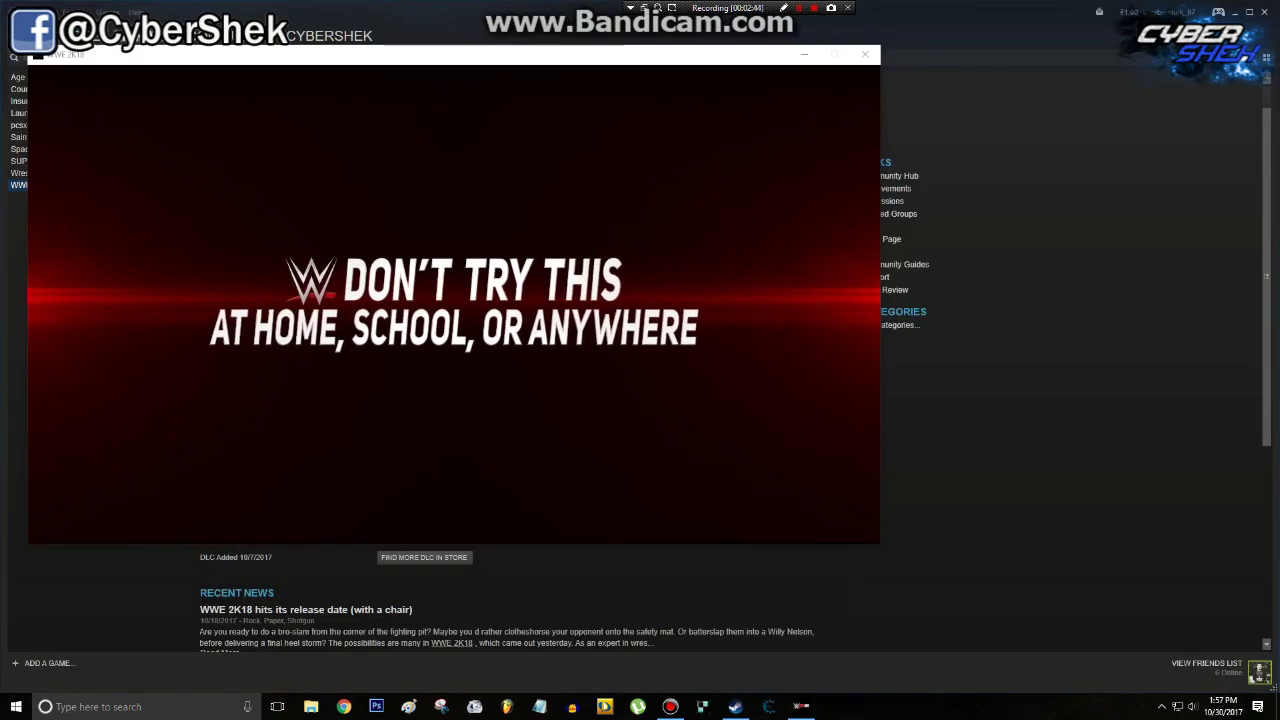
Open Task Manager and locate WWE2K18_x64.exe in the Details list.
{"action": "right_click", "coordinate": [952, 706]}
{"action": "left_click", "coordinate": [1000, 654]}
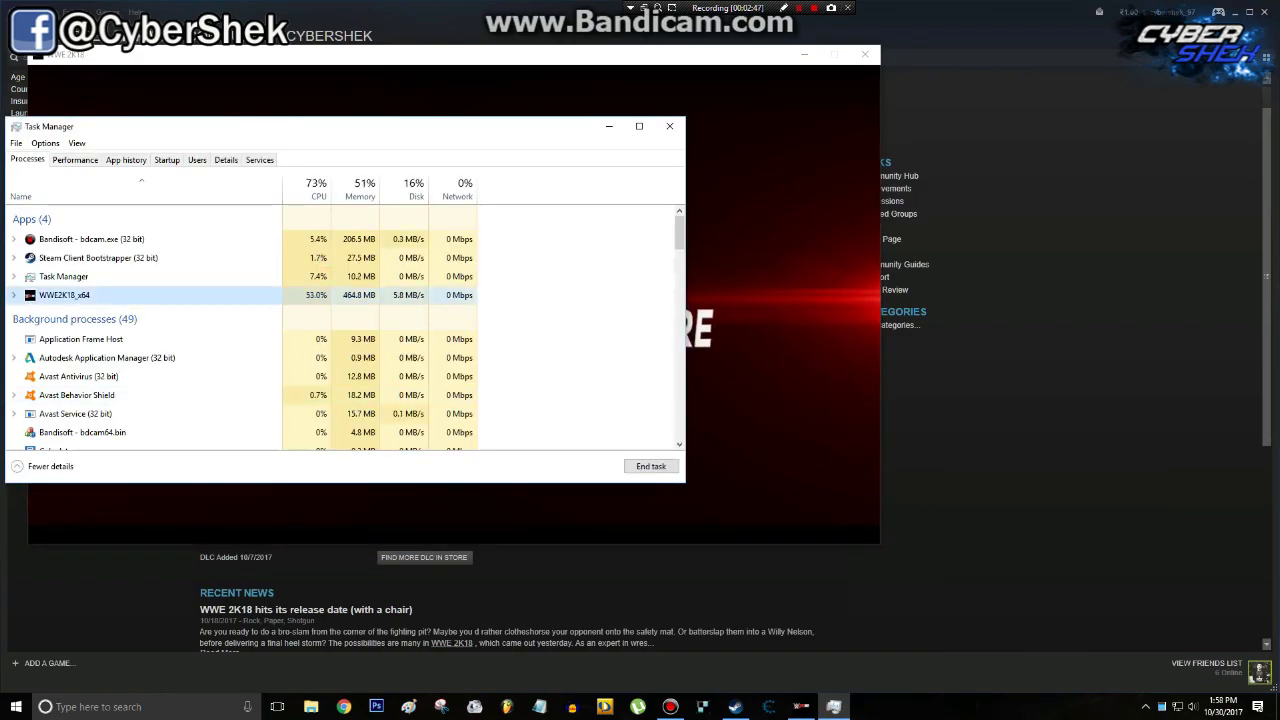
{"action": "right_click", "coordinate": [93, 295]}
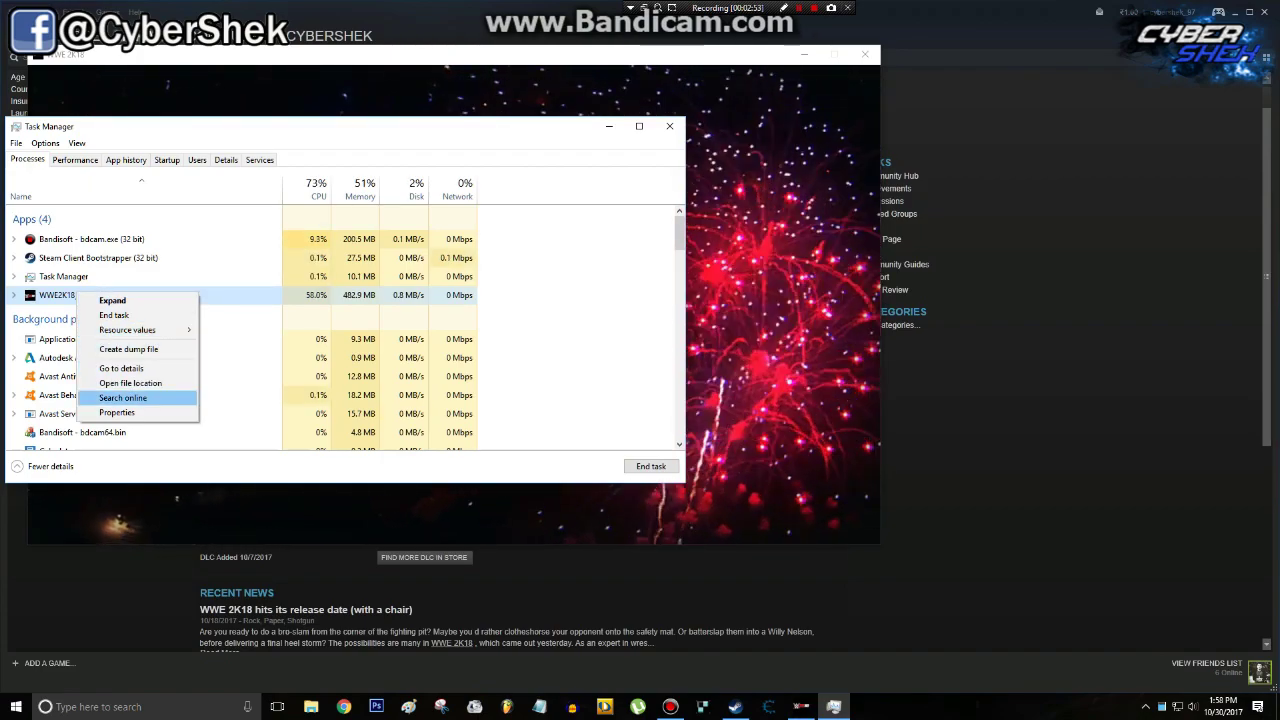
{"action": "left_click", "coordinate": [121, 368]}
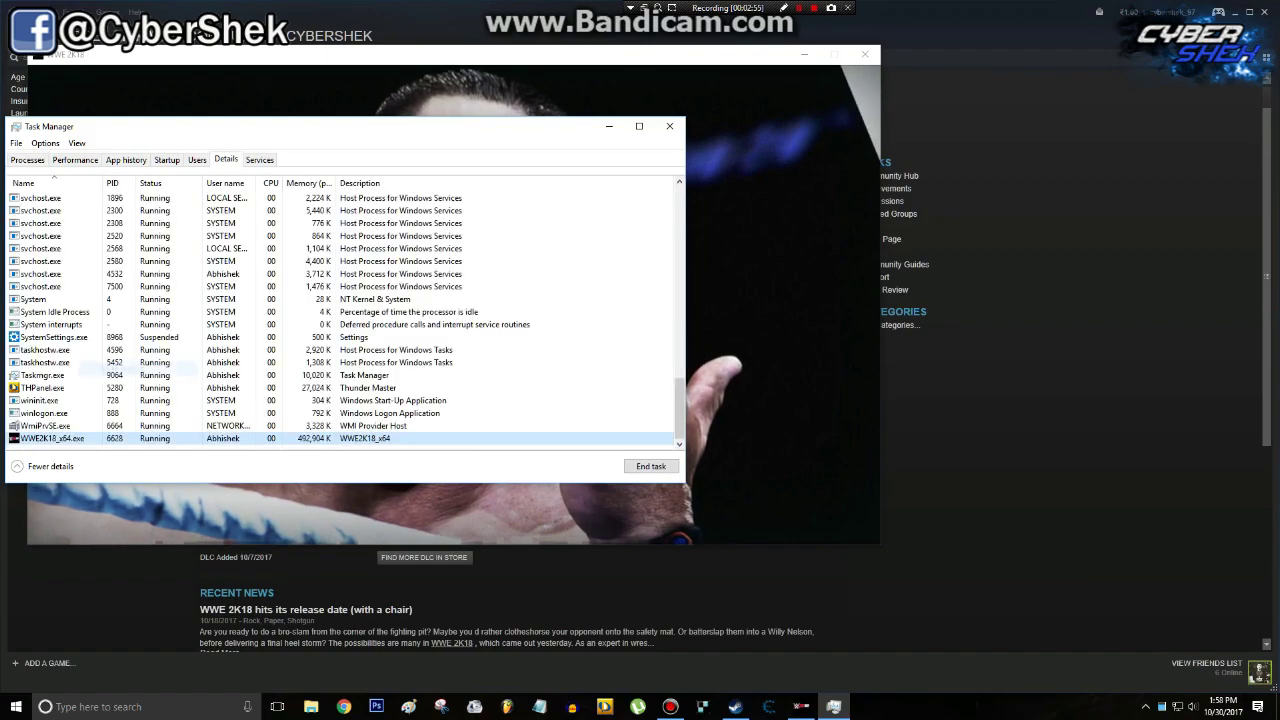
Set WWE2K18_x64.exe priority to High, confirm the change, and close Task Manager.
{"action": "right_click", "coordinate": [56, 438]}
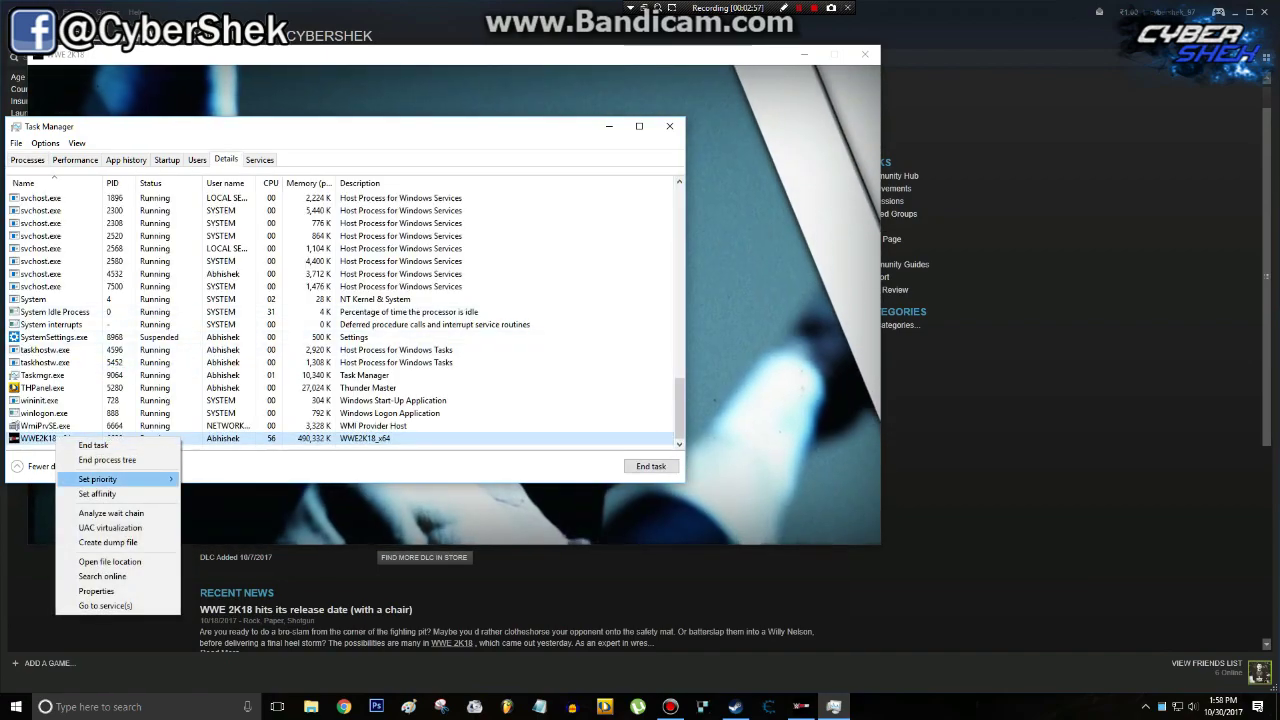
{"action": "mouse_move", "coordinate": [140, 479]}
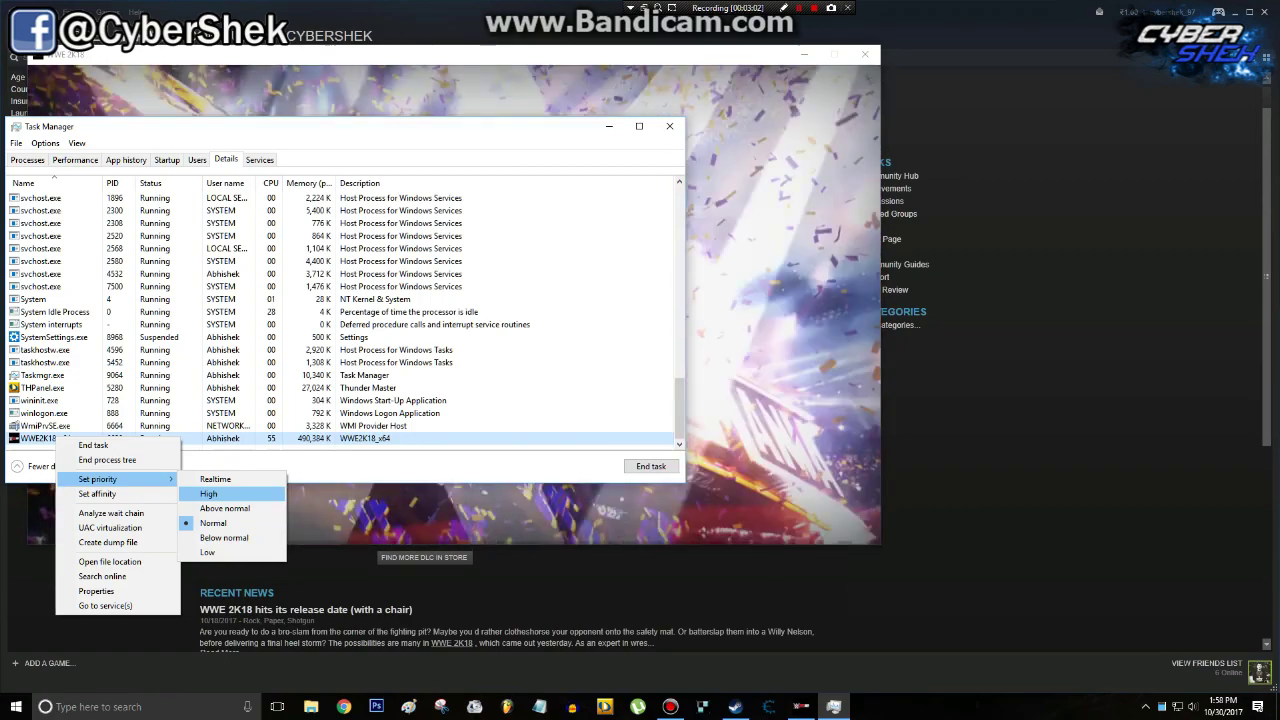
{"action": "left_click", "coordinate": [208, 493]}
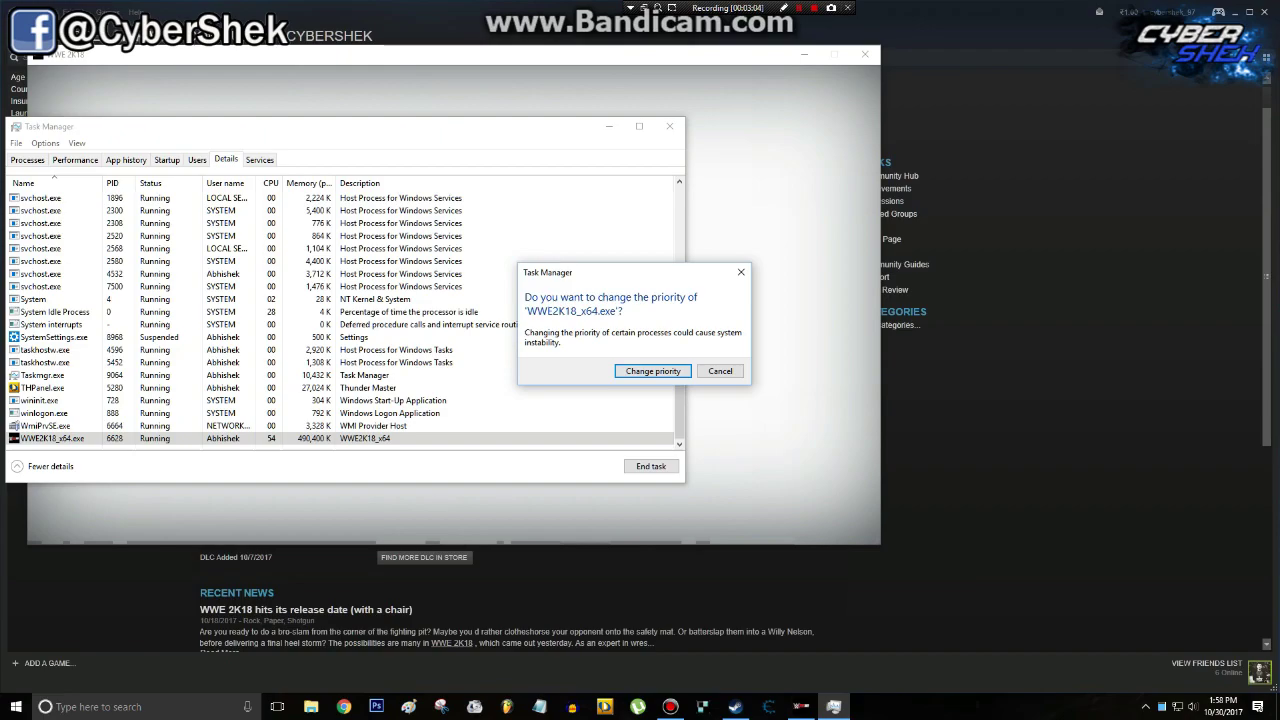
{"action": "left_click", "coordinate": [653, 371]}
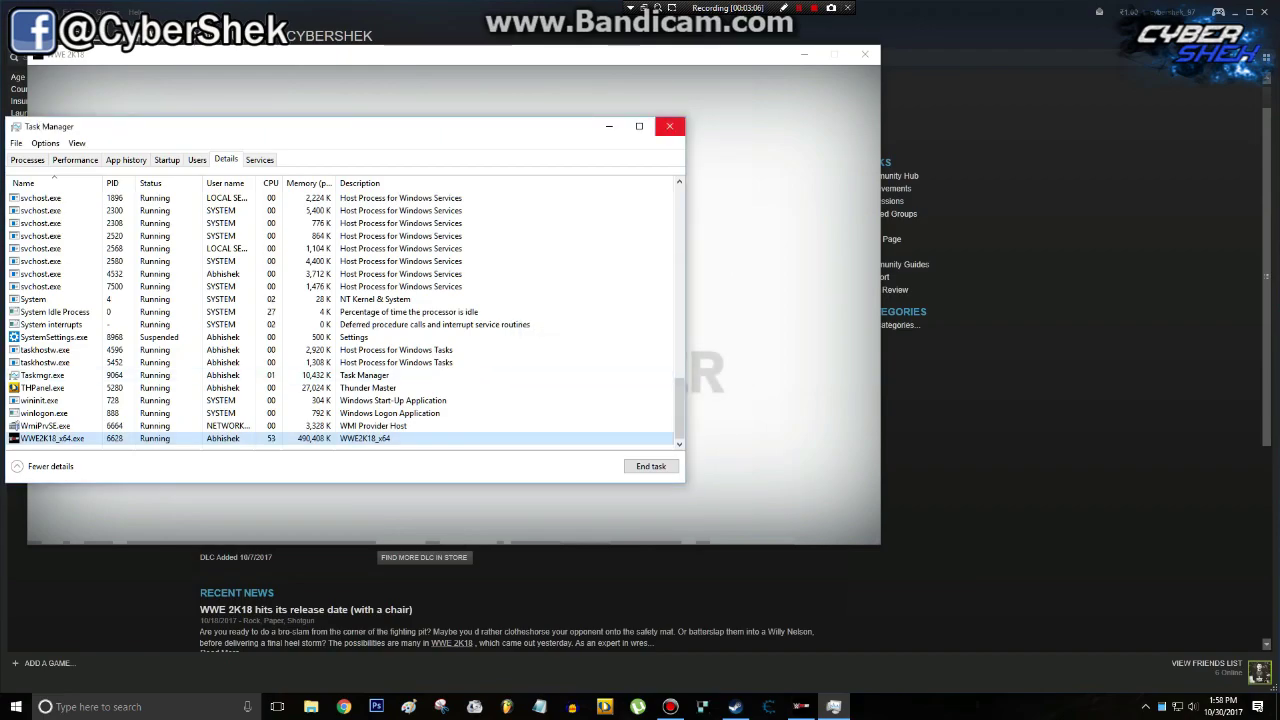
{"action": "left_click", "coordinate": [669, 126]}
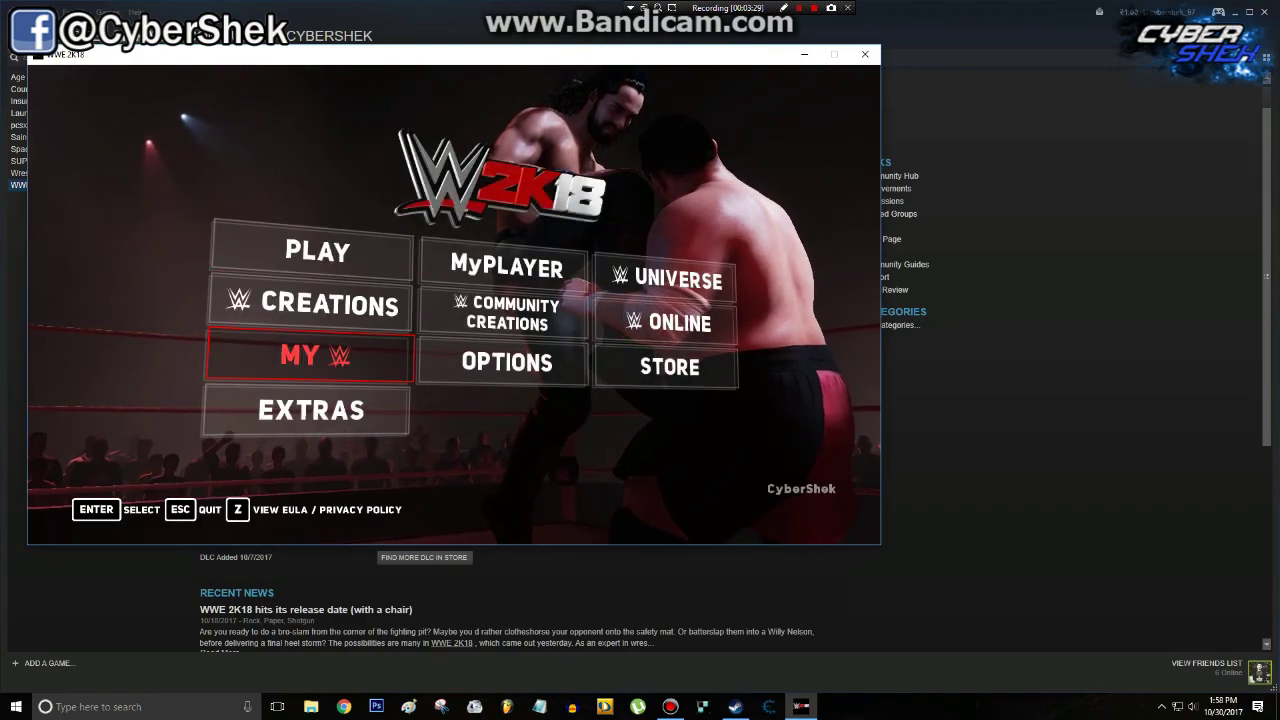
From the WWE 2K18 main menu, enter Options and then Graphics Settings.
{"action": "key", "text": "Return"}
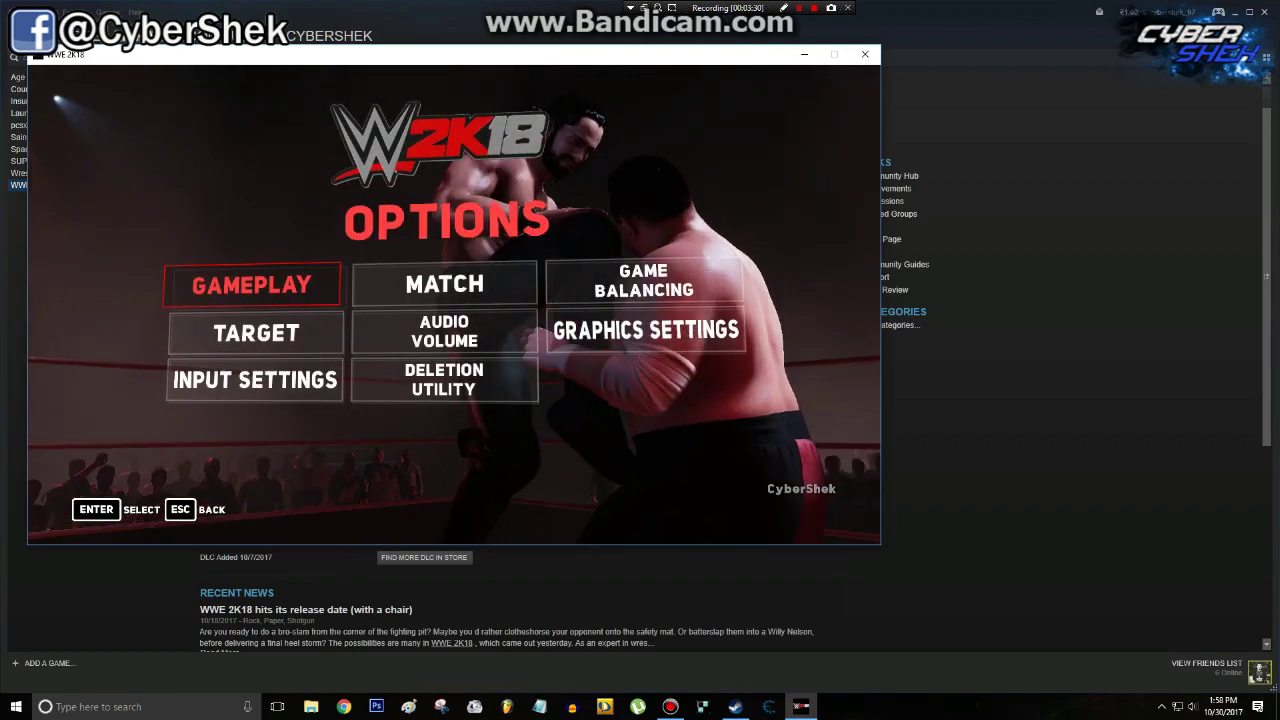
{"action": "key", "text": "Return"}
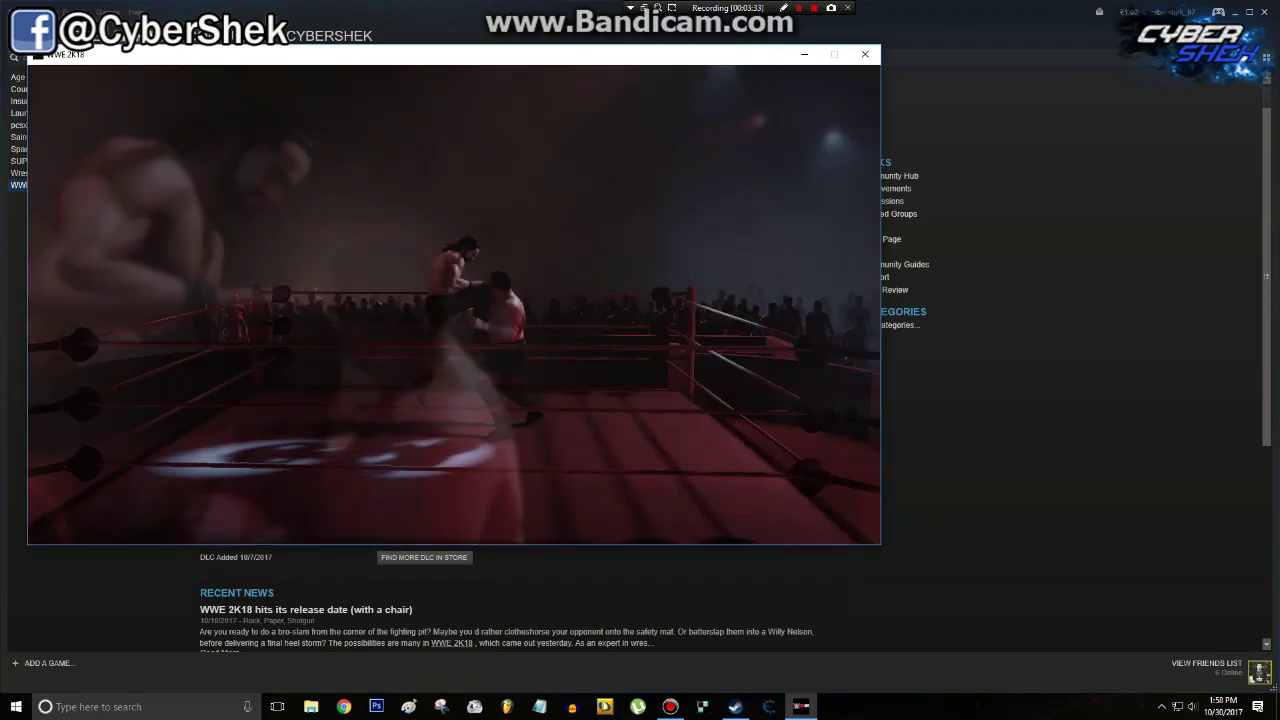